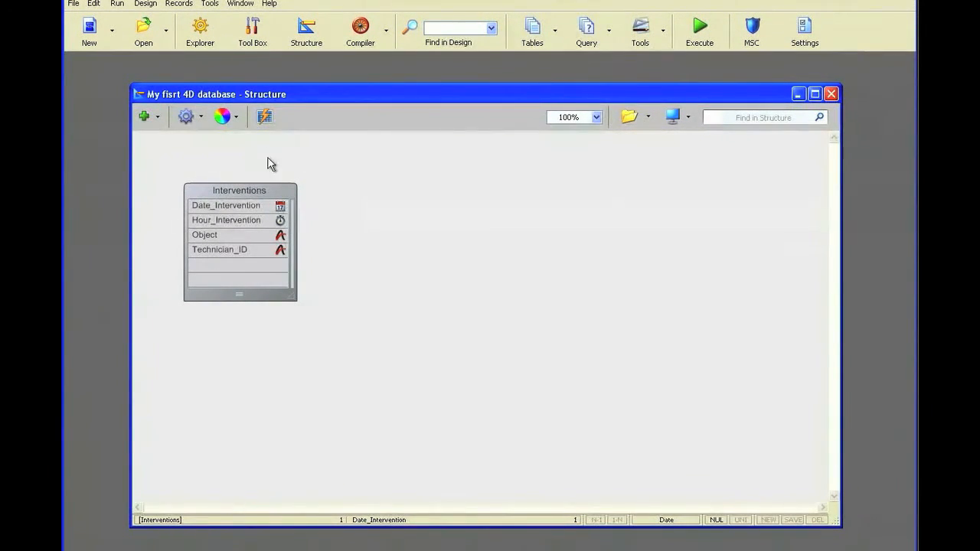
Step: Create a new project form named Navigator at the top level from the Explorer's forms
click(200, 32)
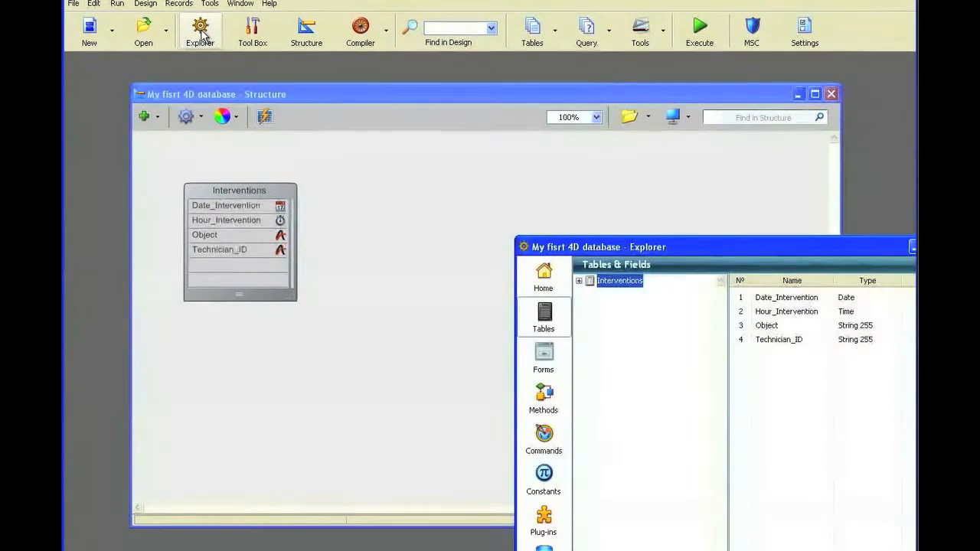
drag(610, 247, 393, 162)
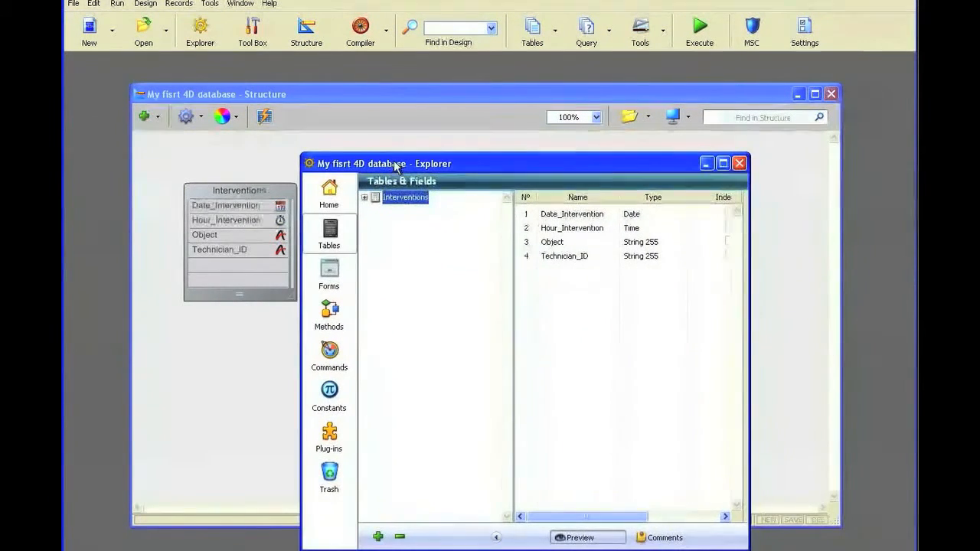
click(331, 274)
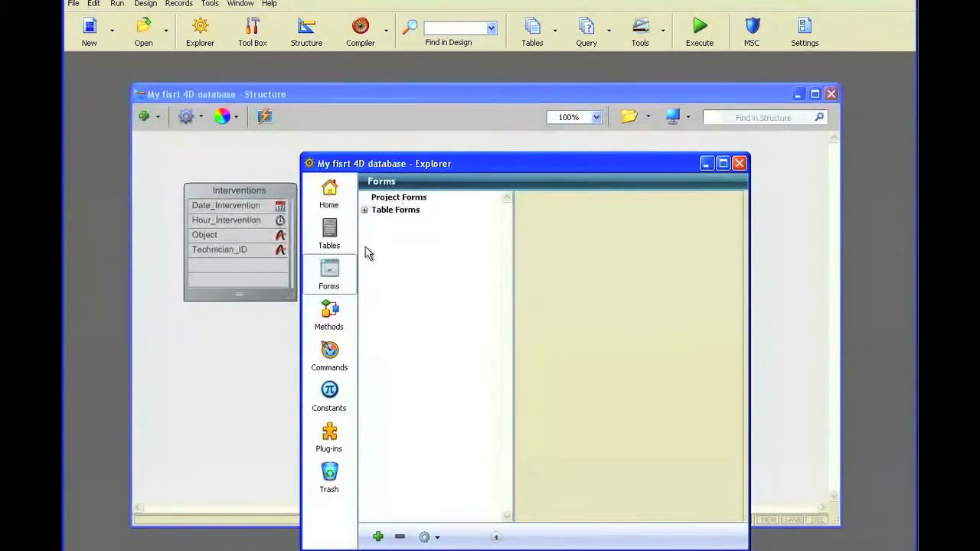
click(399, 198)
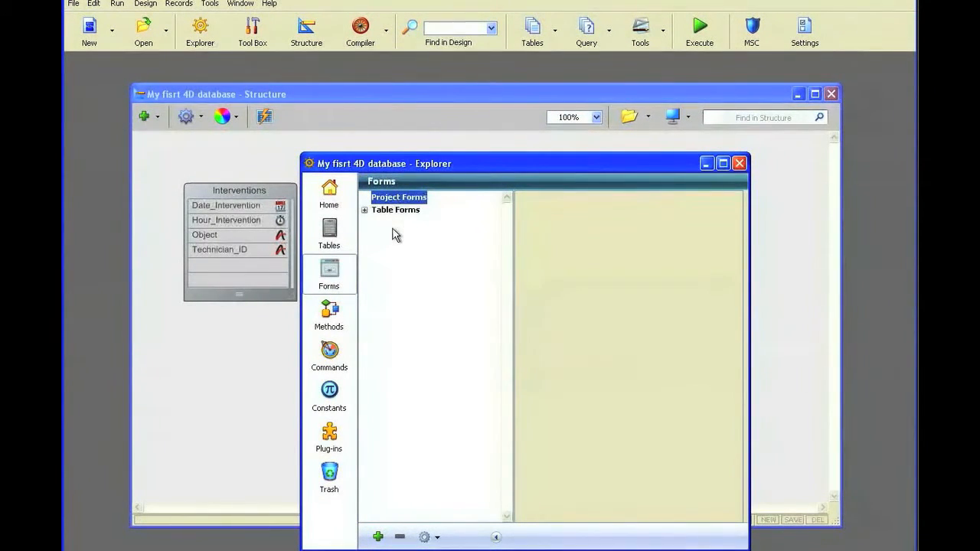
click(378, 537)
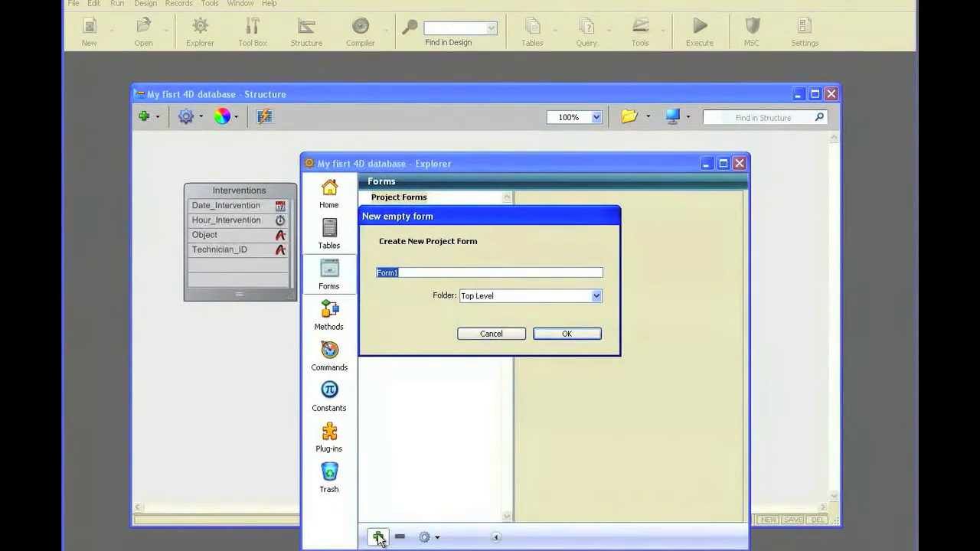
text(Navigator)
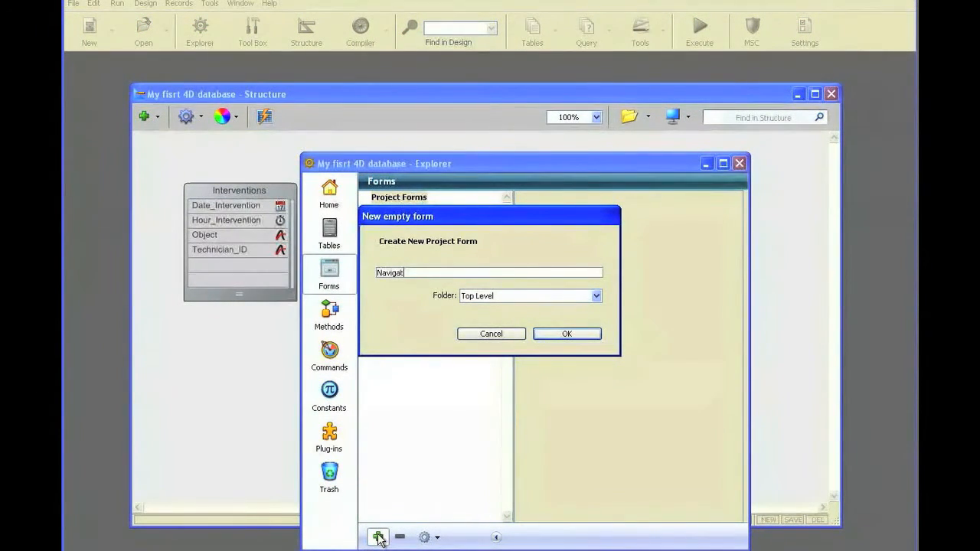
click(553, 333)
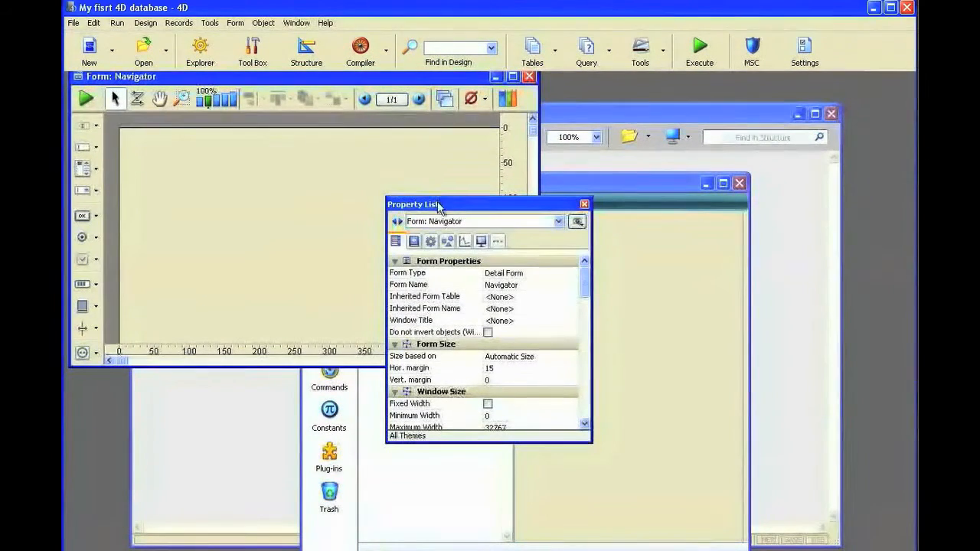
Step: Place the Property List beside the Navigator form editor and enlarge the editor window to show more of the form
drag(438, 208, 603, 88)
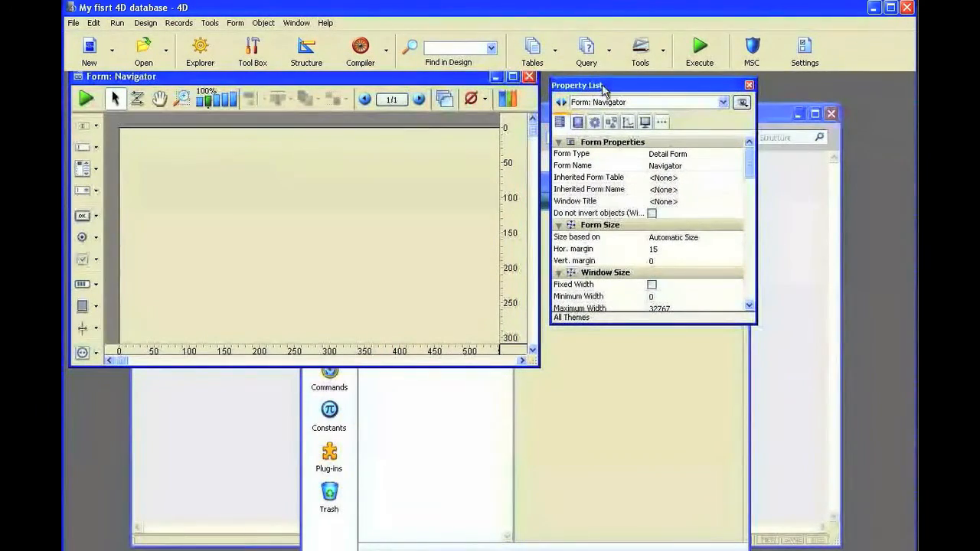
drag(443, 81, 446, 101)
drag(579, 388, 582, 506)
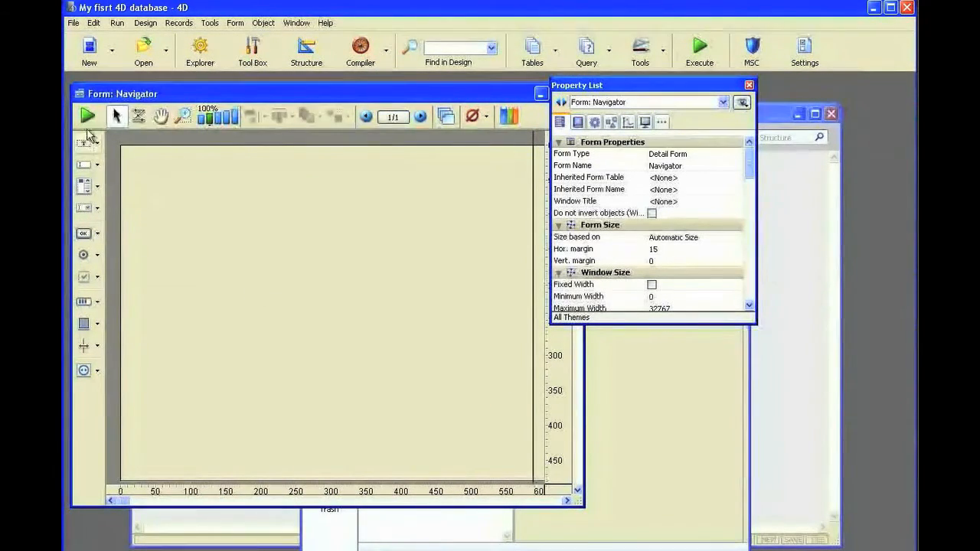
Step: Draw a button about 216 wide and 44 high on the form and title it Close
click(86, 185)
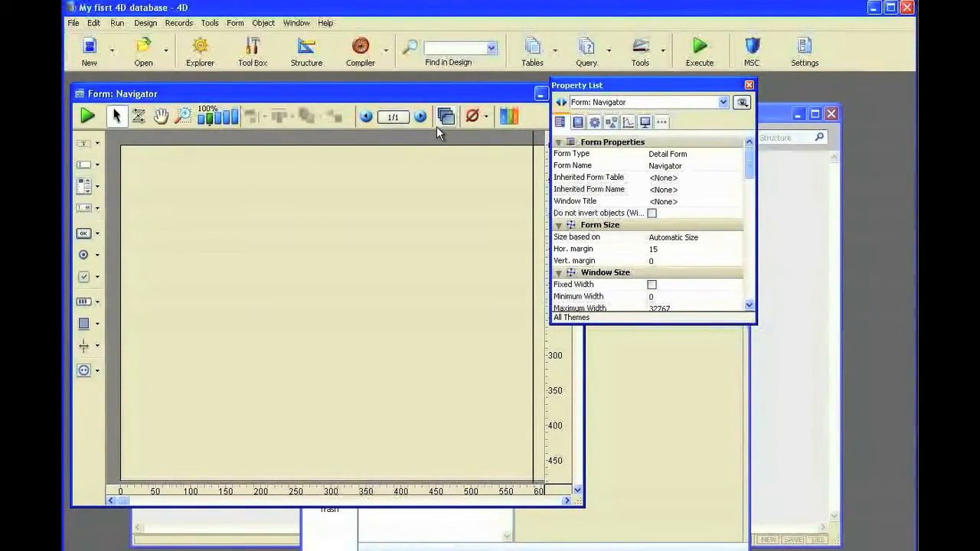
click(85, 234)
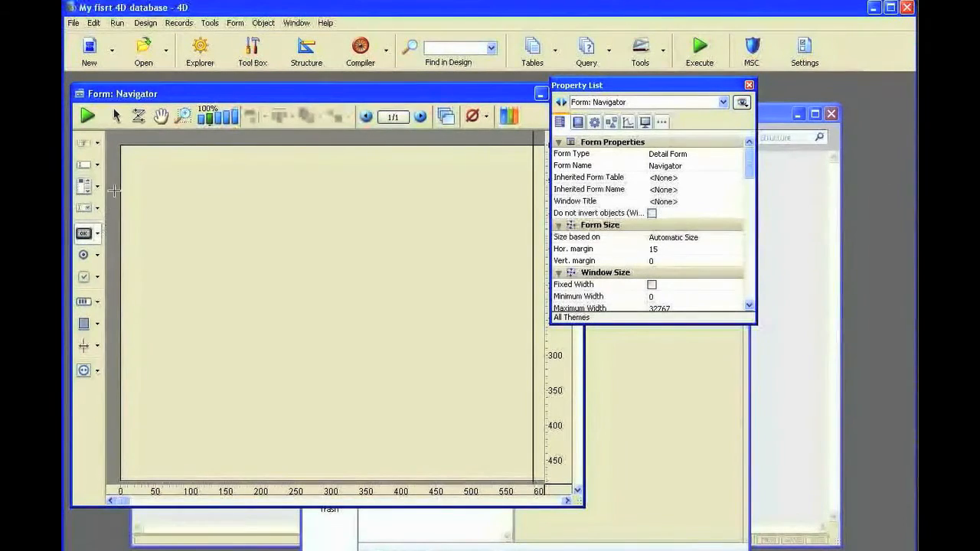
drag(131, 193, 284, 224)
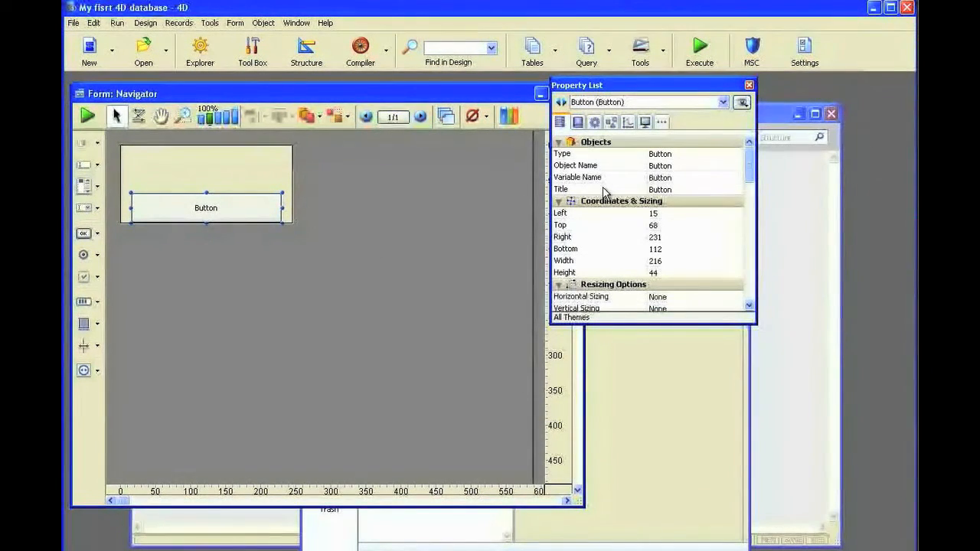
drag(751, 323, 752, 549)
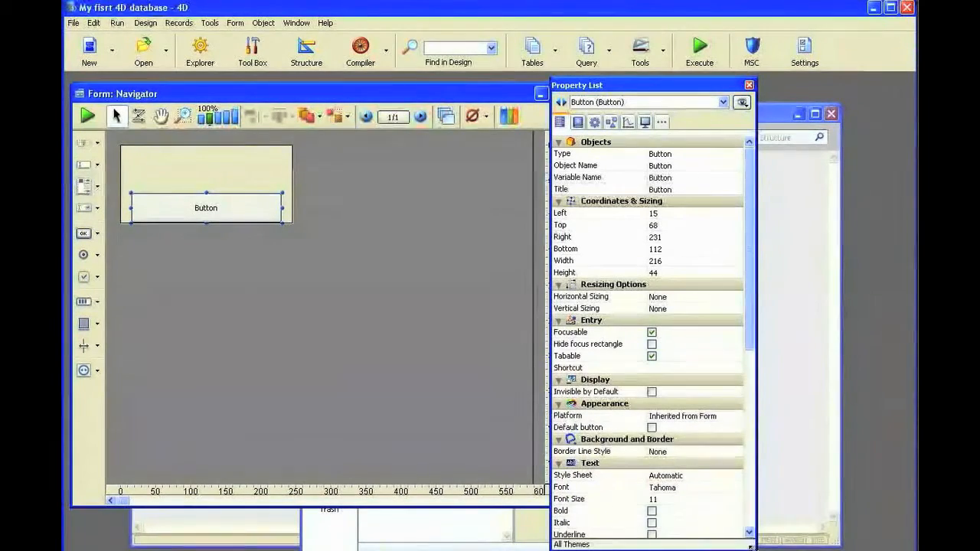
click(674, 189)
drag(674, 189, 638, 199)
text(Close)
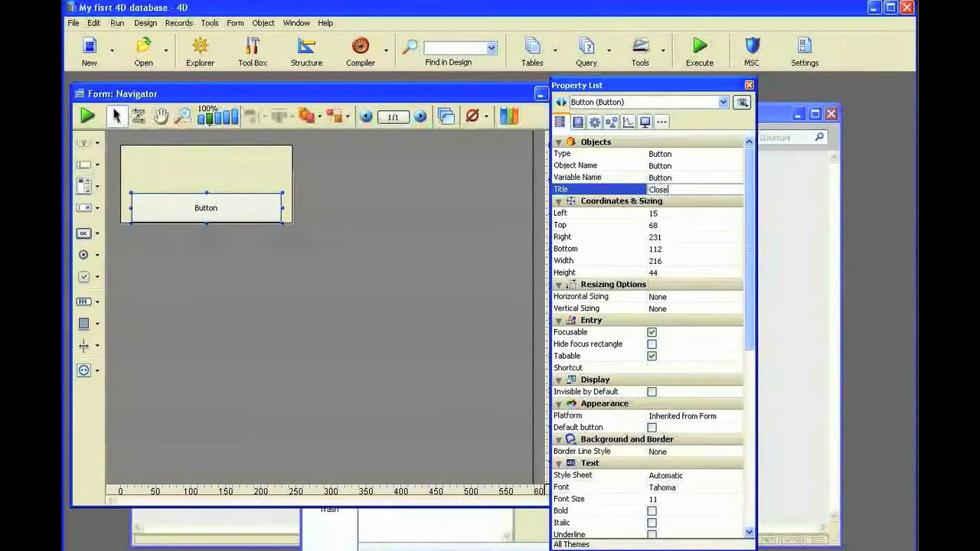
key(Return)
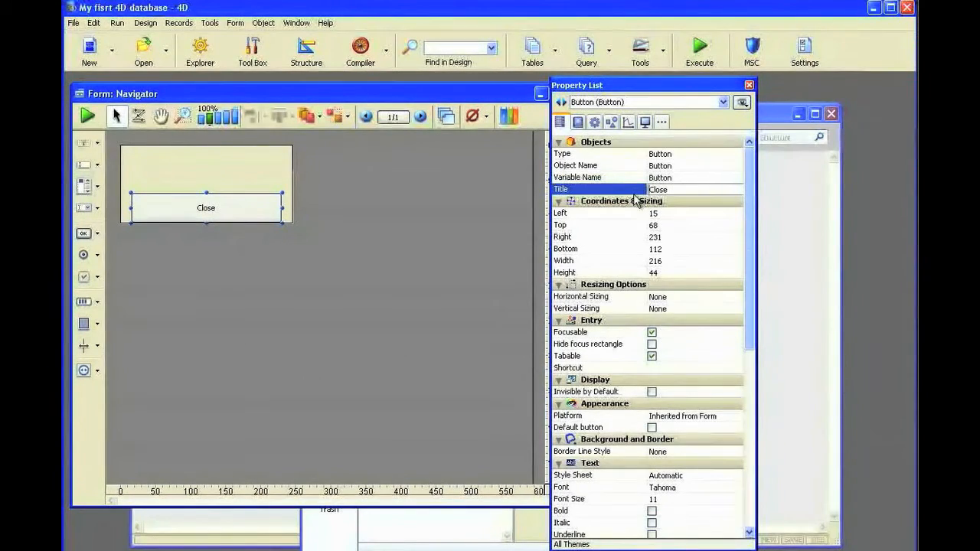
Step: Assign the standard action Accept to the Close button
drag(653, 550, 653, 550)
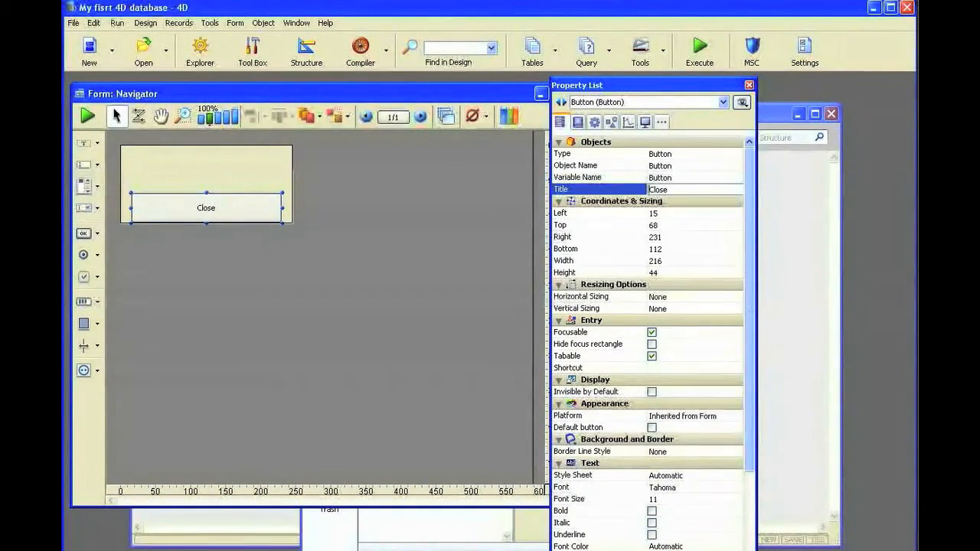
click(696, 550)
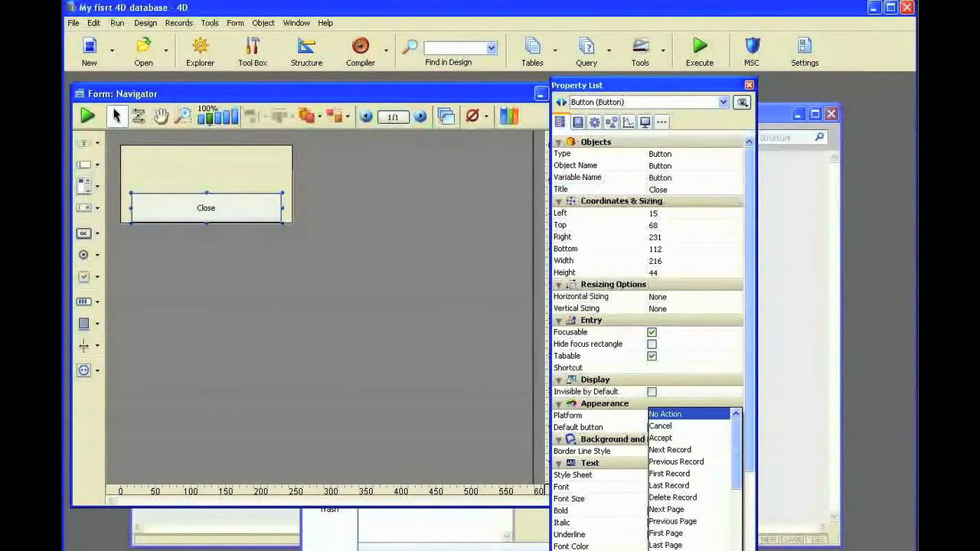
click(691, 441)
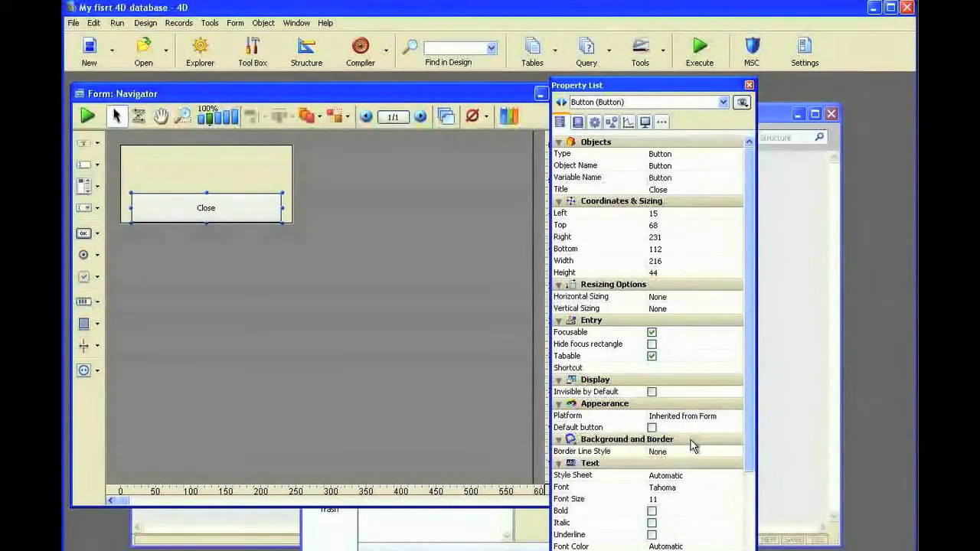
Step: Draw a second button about 217 wide and 42 high below the Close button and title it Interventions
click(83, 233)
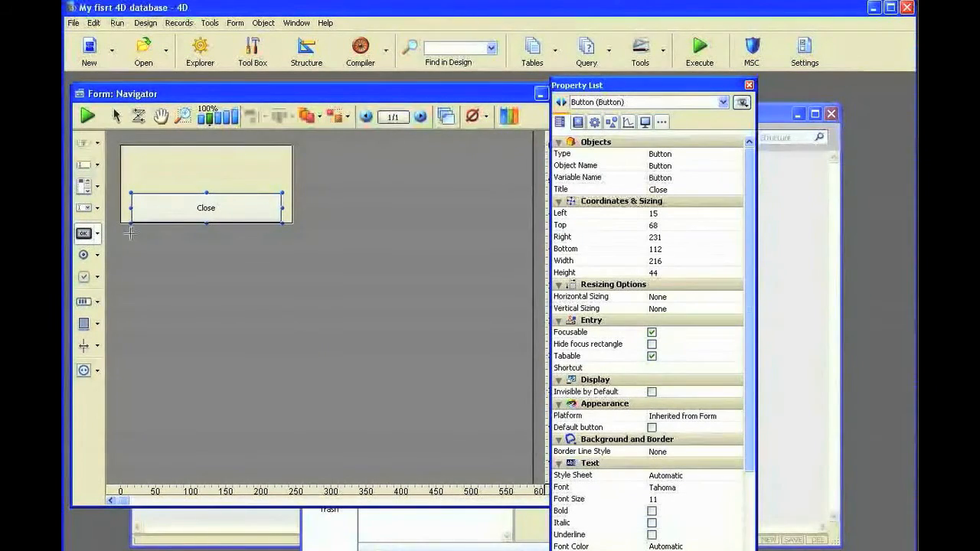
drag(132, 234, 283, 262)
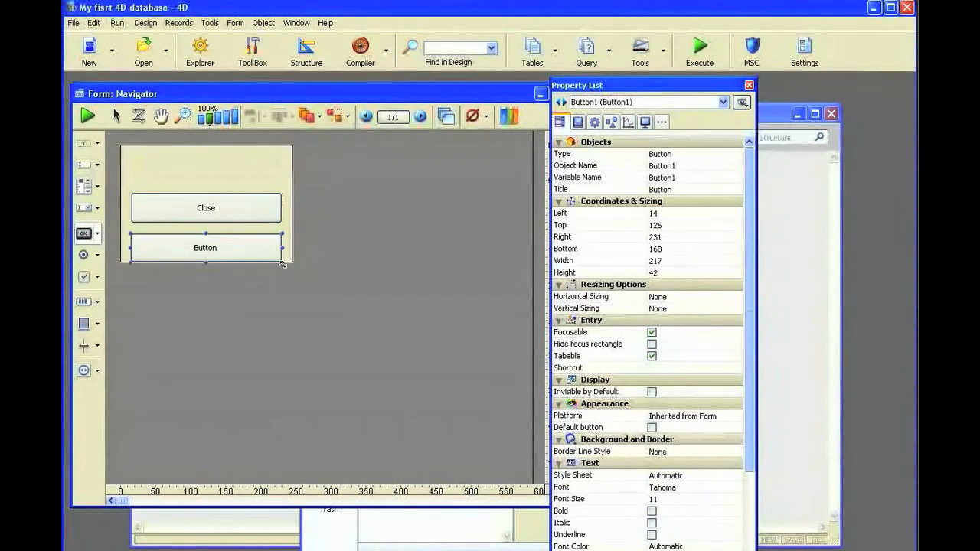
click(676, 189)
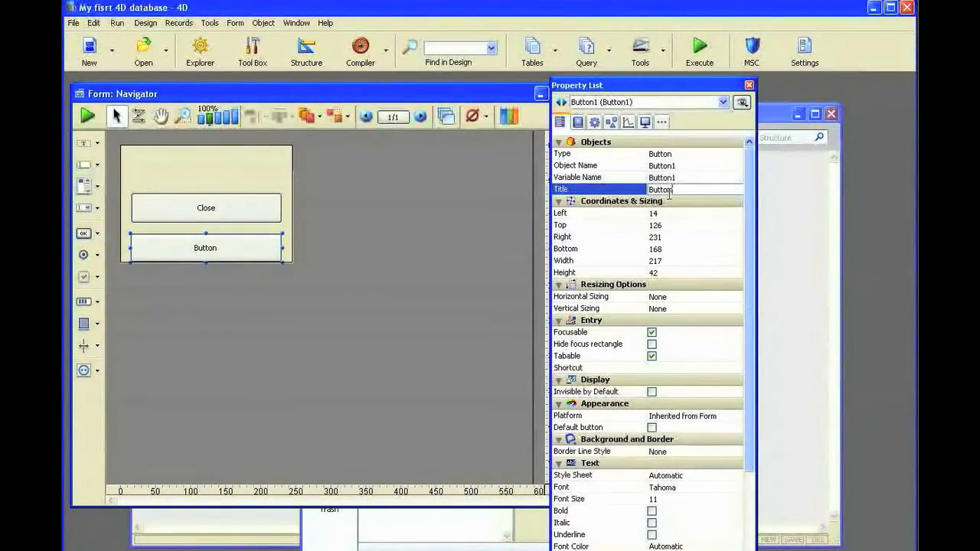
click(681, 197)
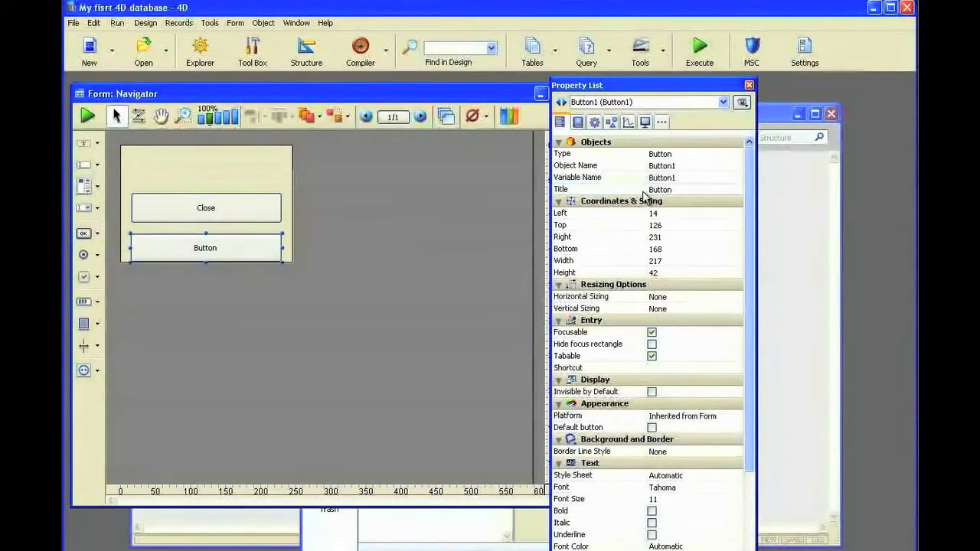
click(657, 190)
text(Inte)
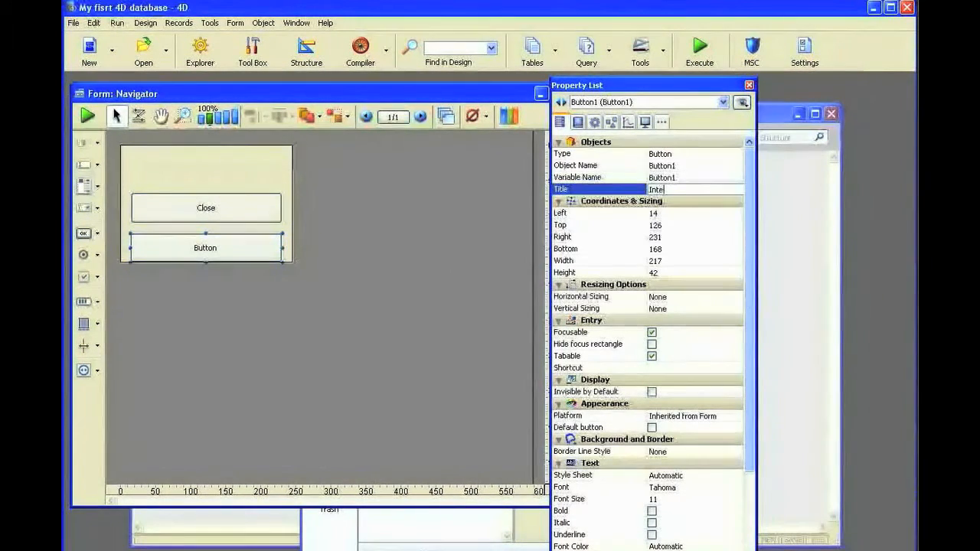
text(rventions)
key(Return)
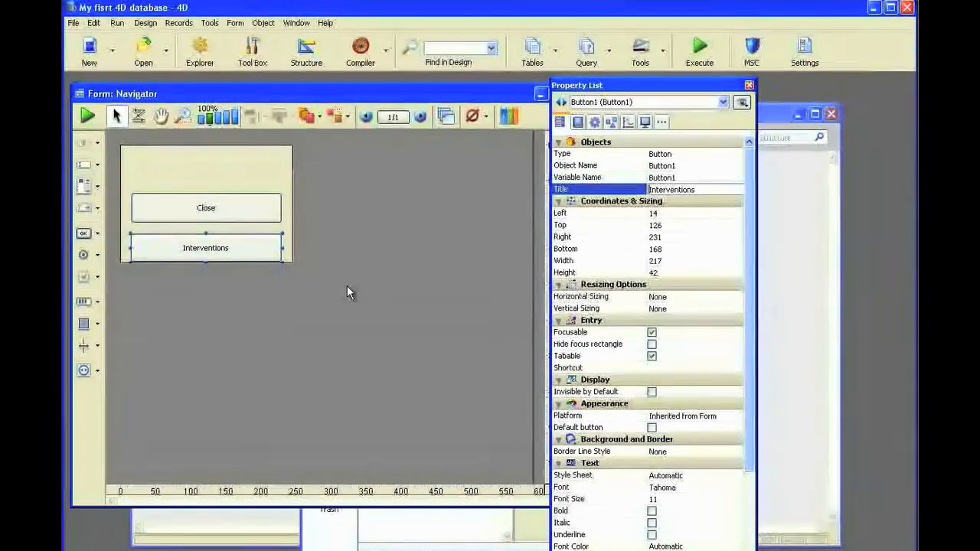
Step: Run the Navigator form and test its Close button
click(88, 116)
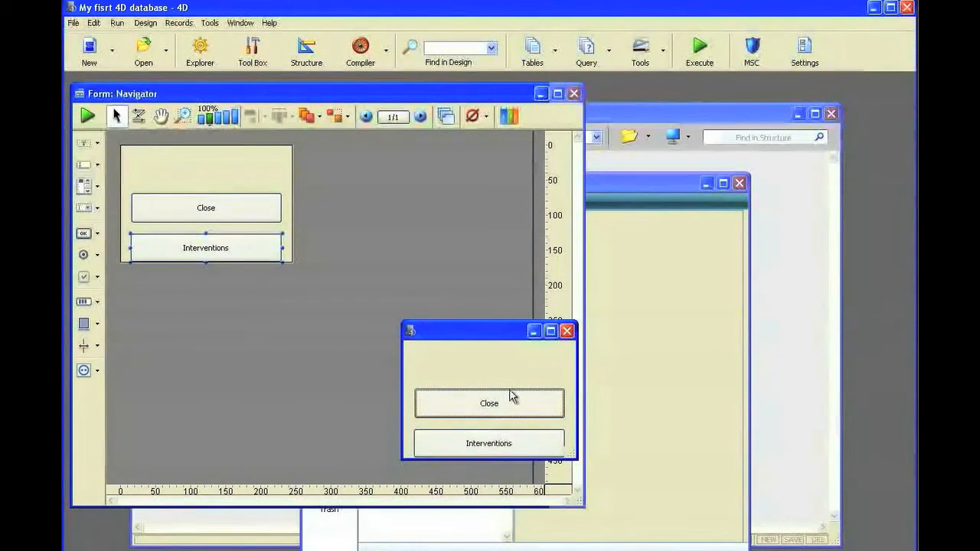
drag(490, 330, 458, 217)
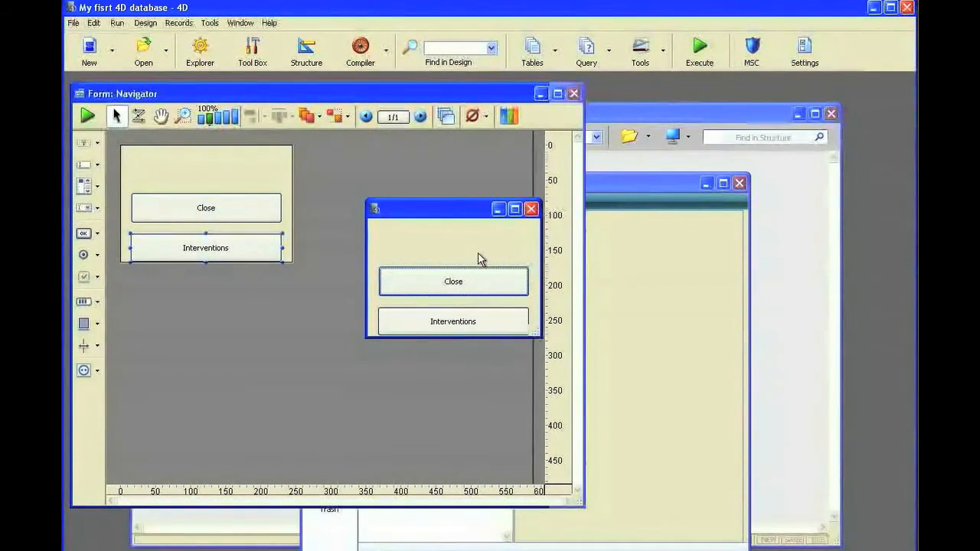
click(472, 282)
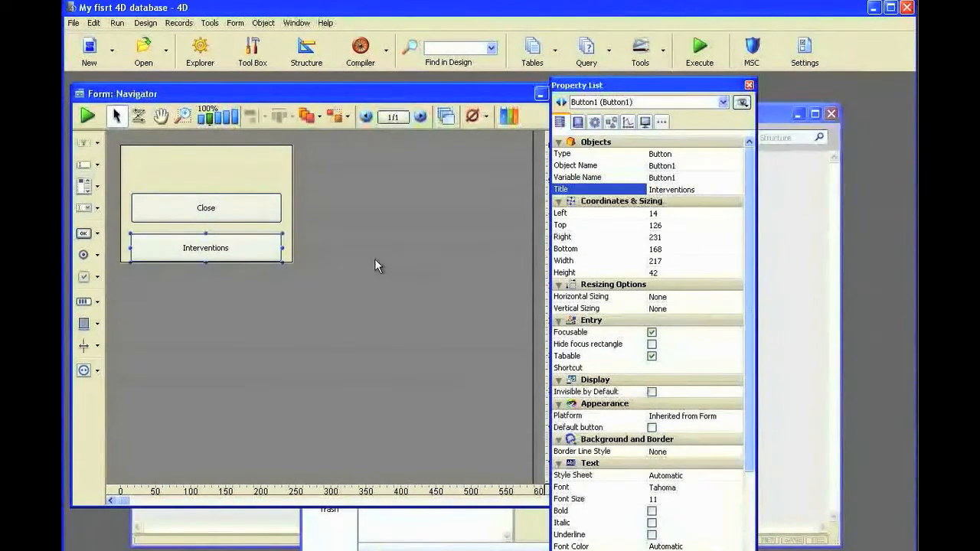
Step: Write the object method alert("Interventioins list available soon") for the Interventions button and close the method editor
right_click(231, 248)
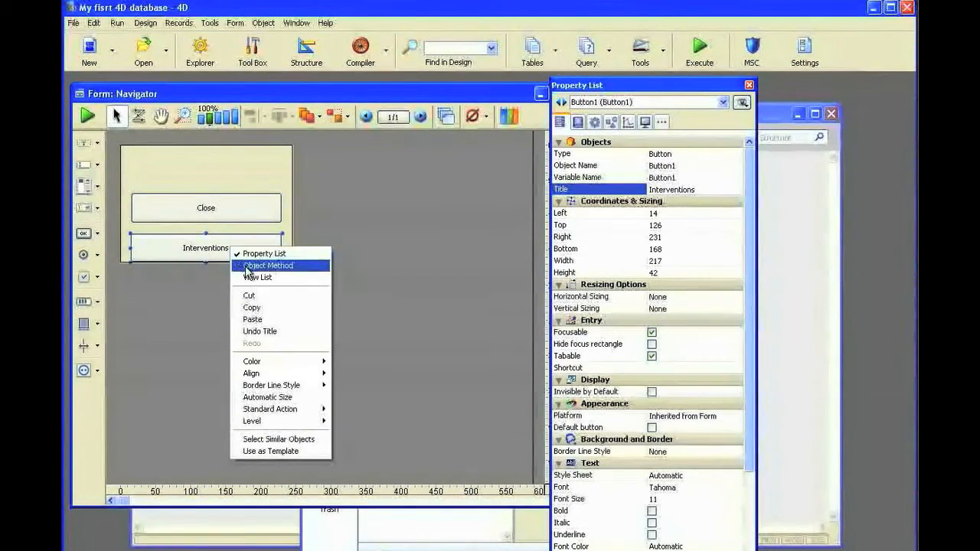
click(245, 265)
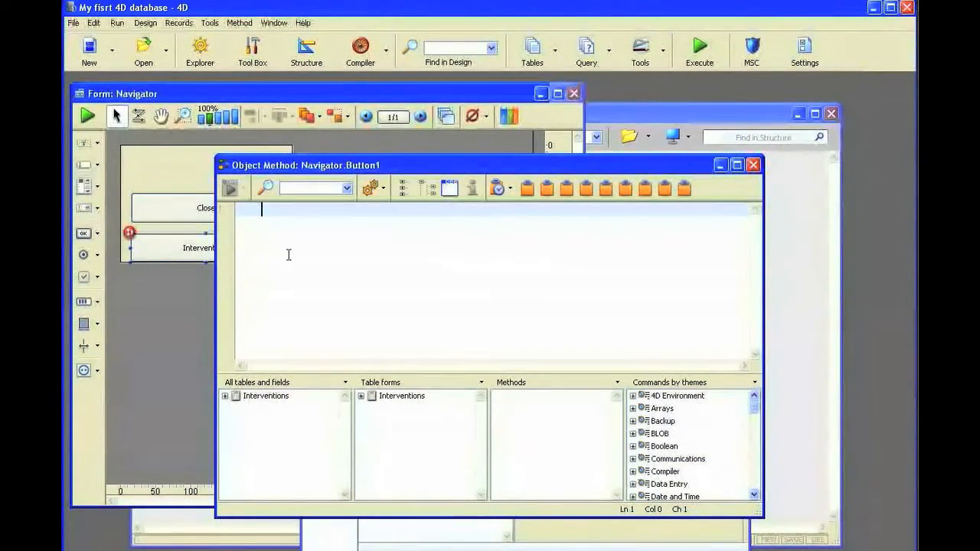
text(a )
text(ert(")
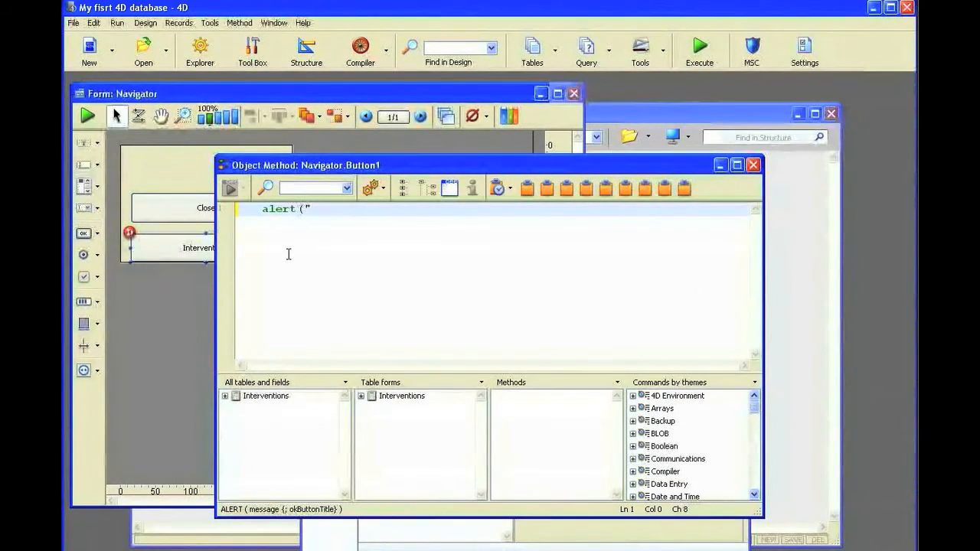
text("))
key(Left)
key(Left)
text(Interv)
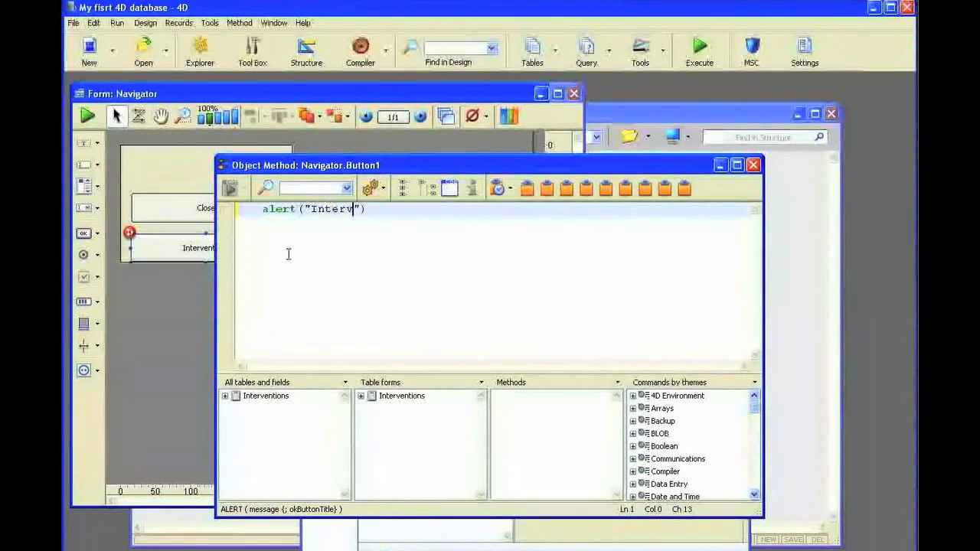
text(entioins list )
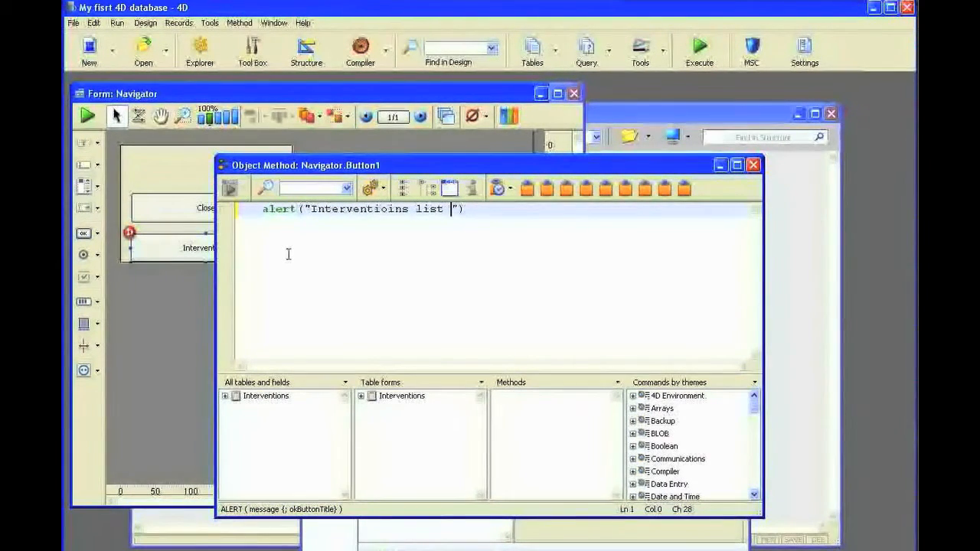
text(available soon)
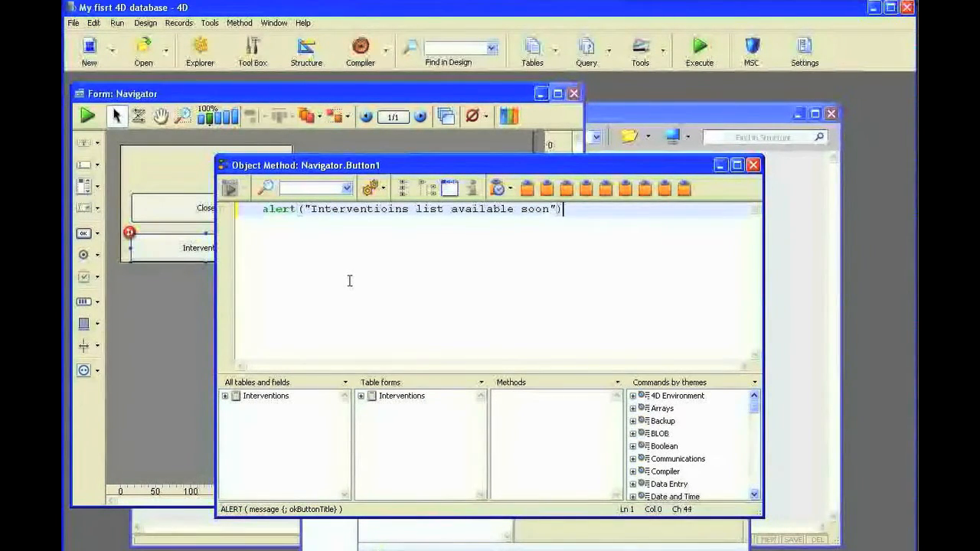
key(Return)
click(753, 165)
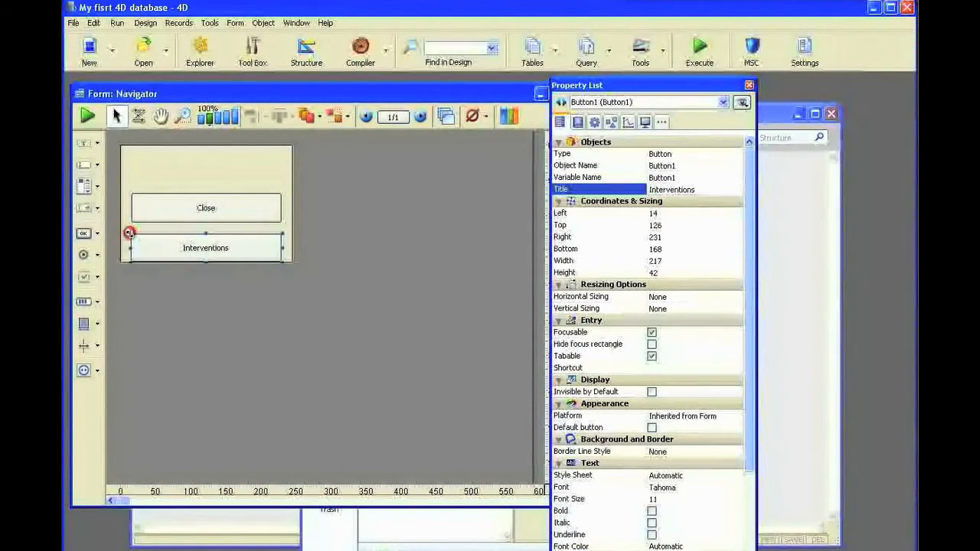
Step: Run the Navigator form, test its Interventions button, dismiss the alert and close the running form
click(86, 115)
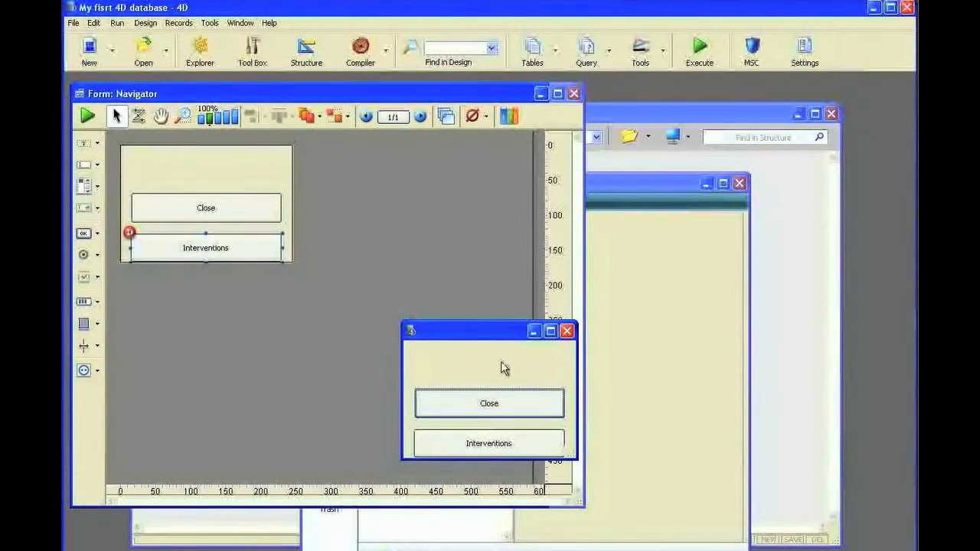
click(502, 444)
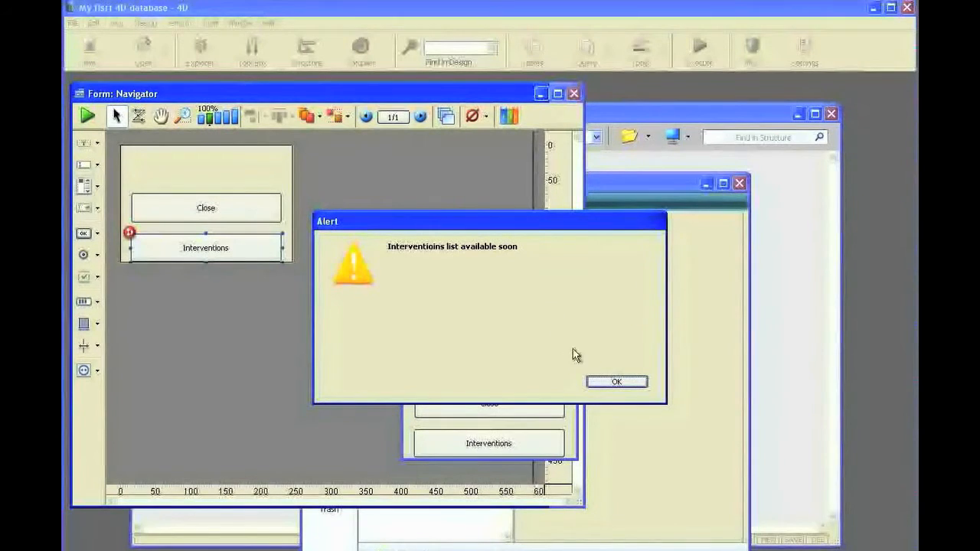
click(611, 382)
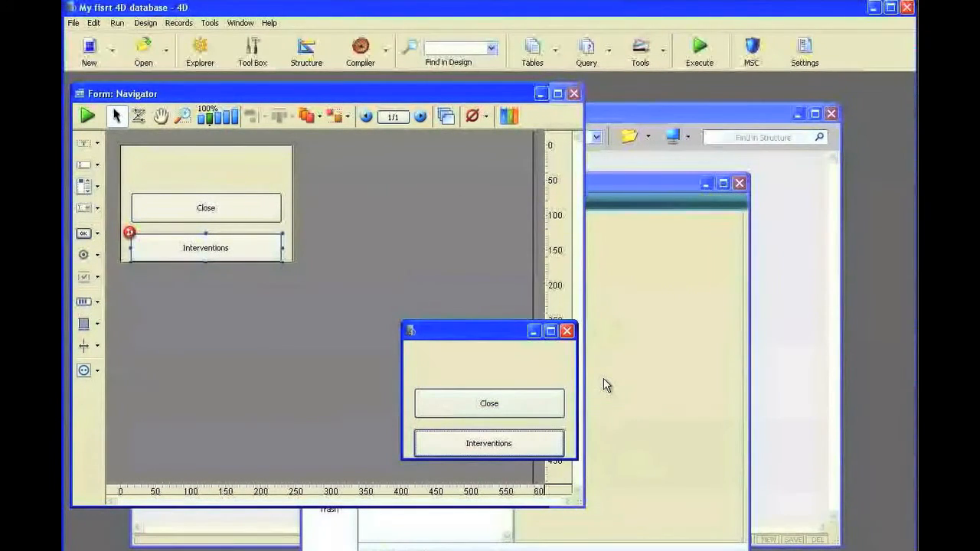
click(567, 332)
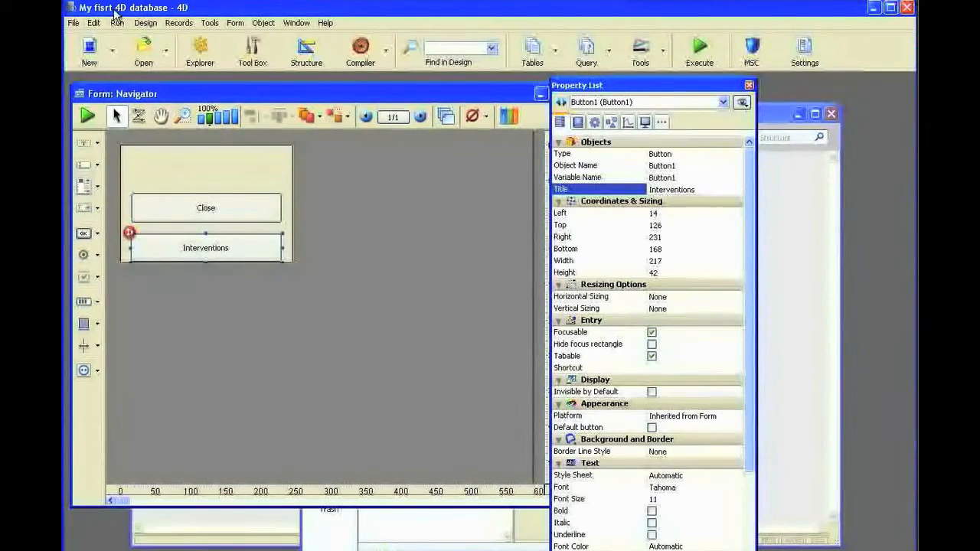
Step: Duplicate the Interventions button, place the copy directly below it at about left 14, top 188, and title it Technicians
click(93, 23)
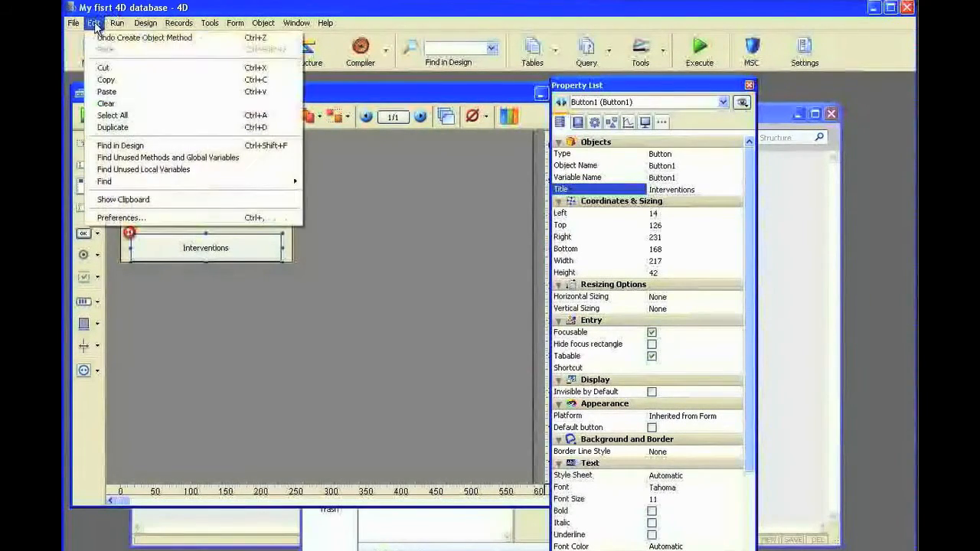
click(129, 127)
drag(222, 262, 197, 291)
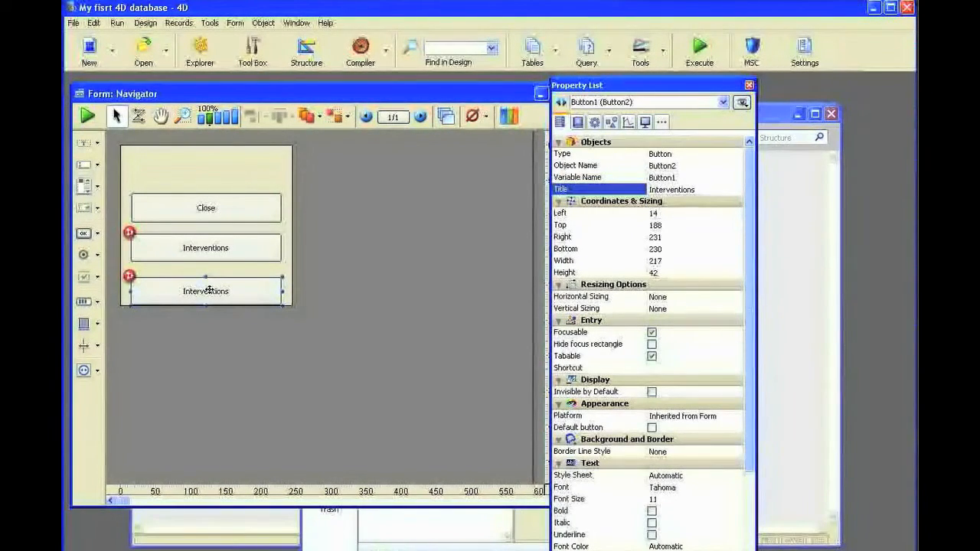
click(686, 190)
text(Technician)
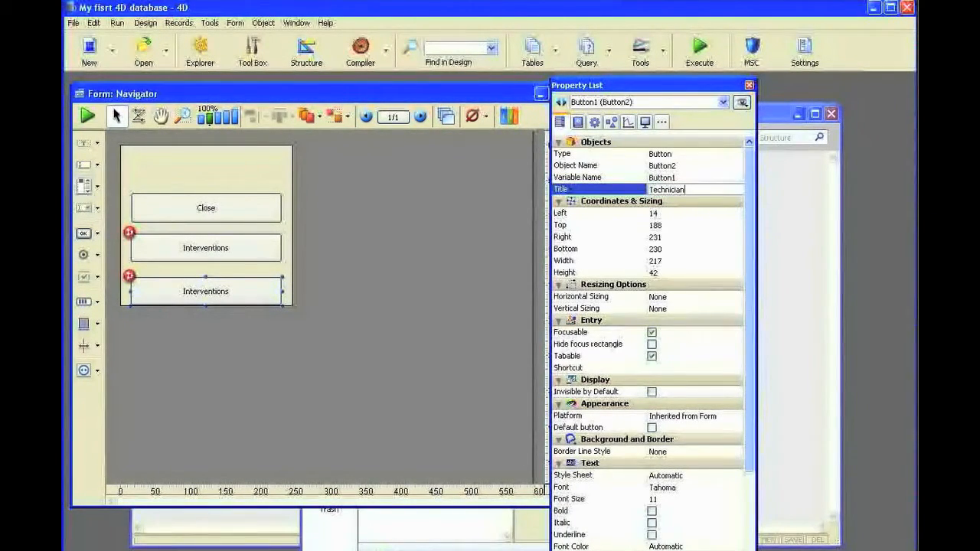
text(s)
Step: Change the alert text in the Technicians button's object method to "Technicians list available soon" and close the method editor
click(693, 549)
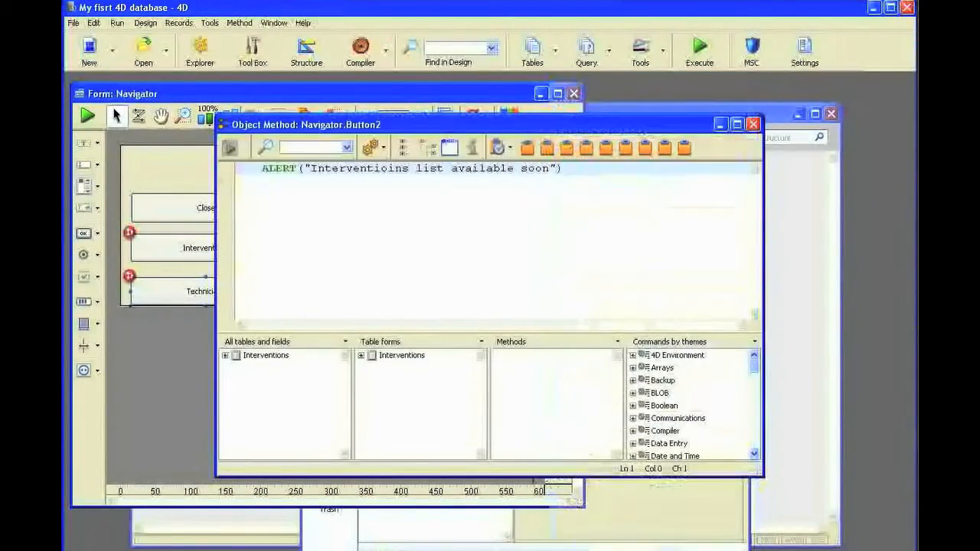
double_click(353, 169)
text(Technician)
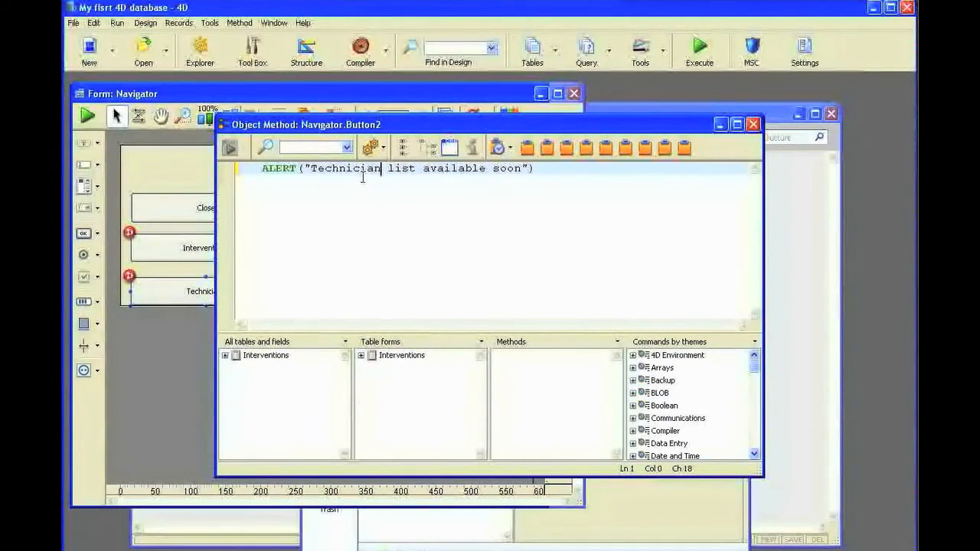
text(s)
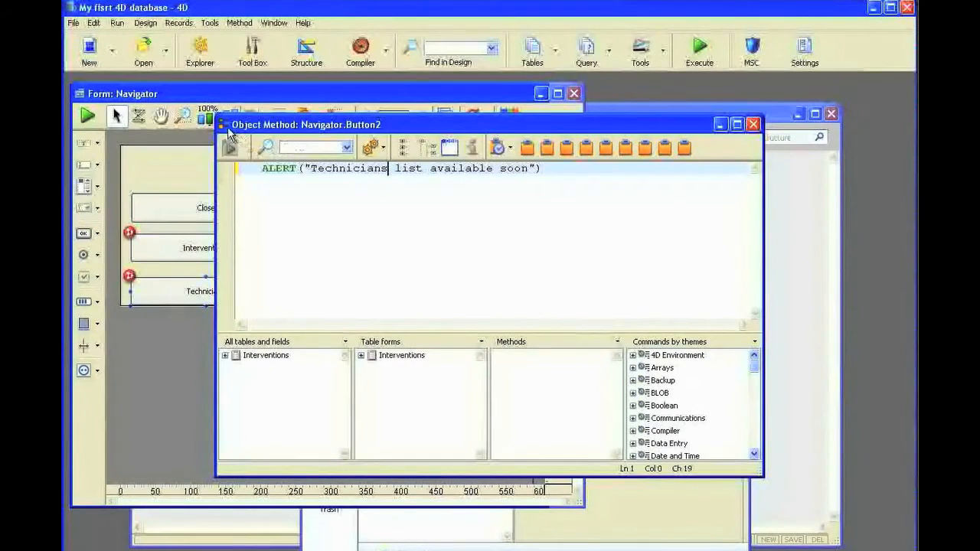
double_click(224, 125)
Step: Run the Navigator form, test both the Technicians and Interventions buttons, dismiss their alerts and close the running form
click(86, 115)
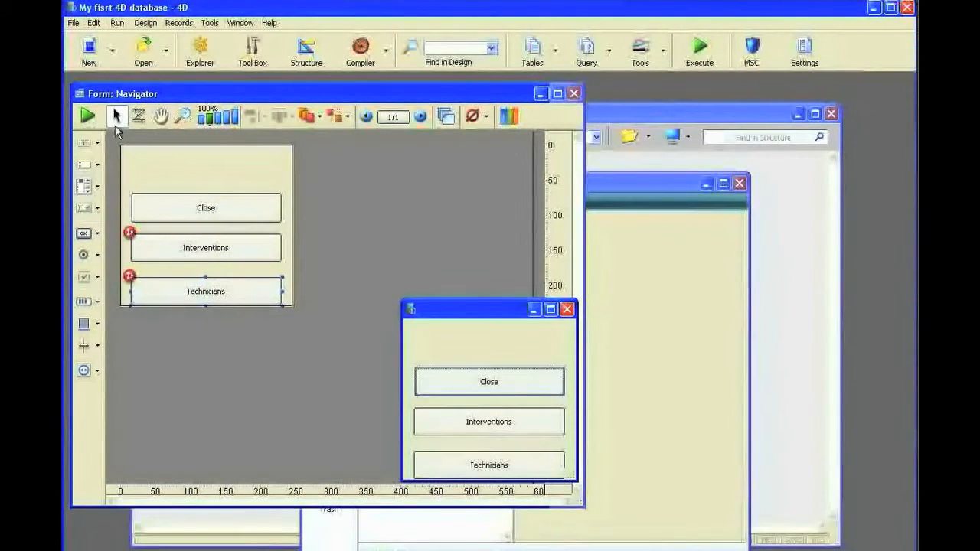
click(489, 464)
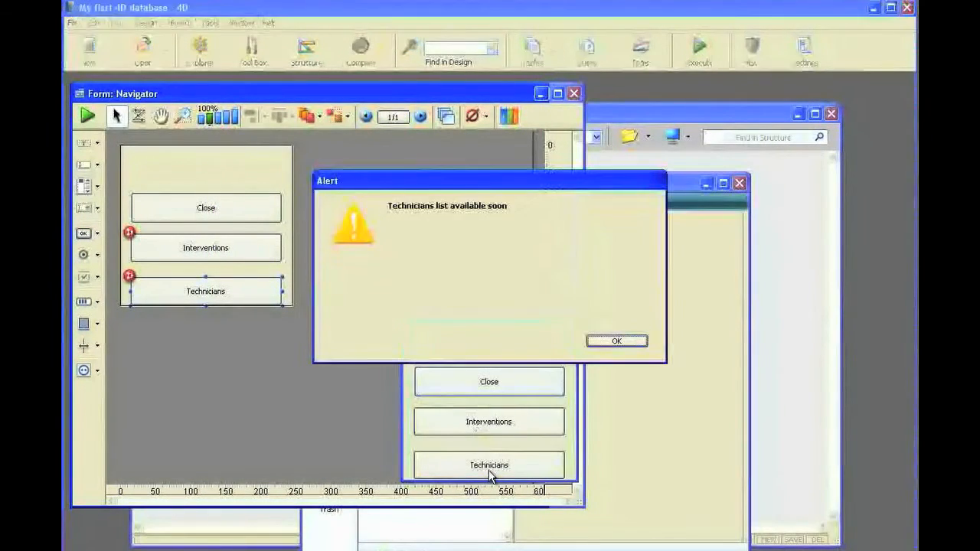
click(605, 342)
click(499, 425)
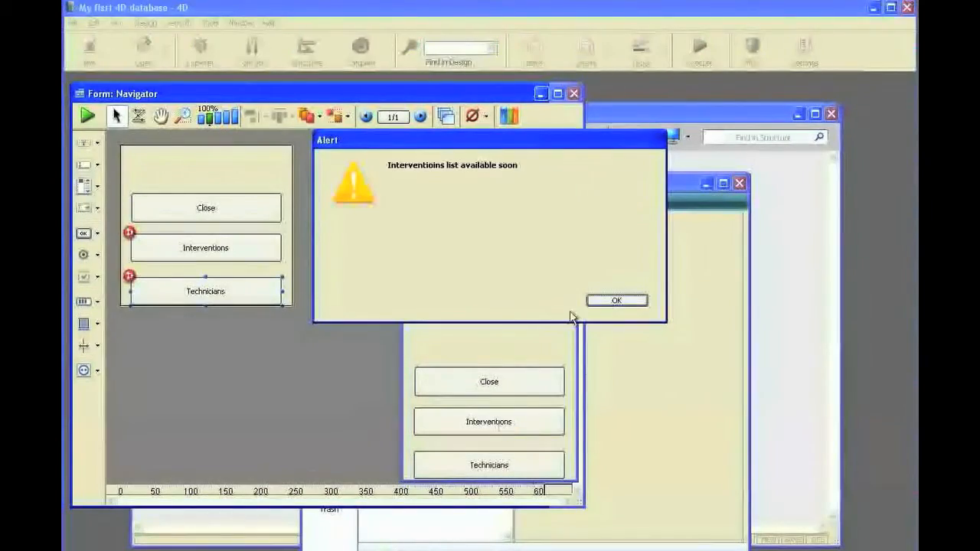
click(613, 300)
click(567, 310)
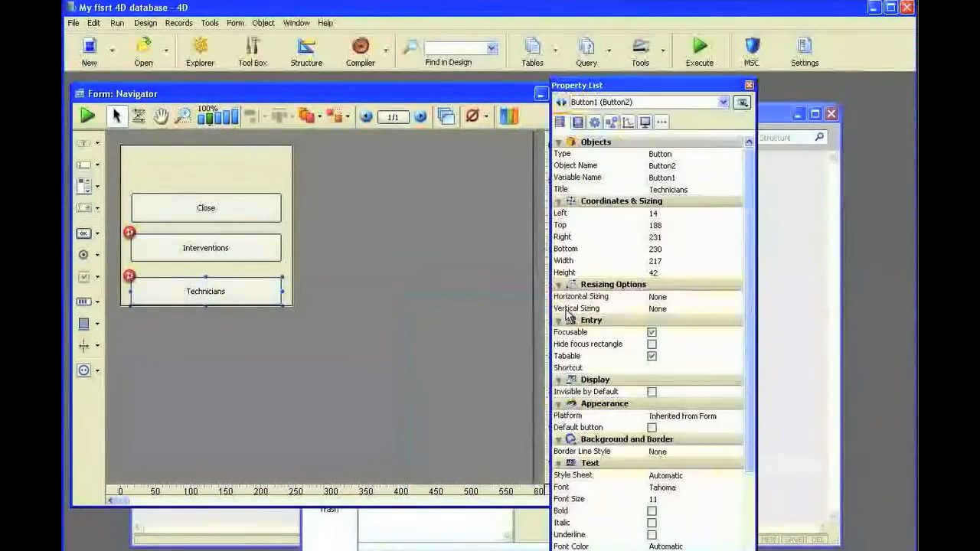